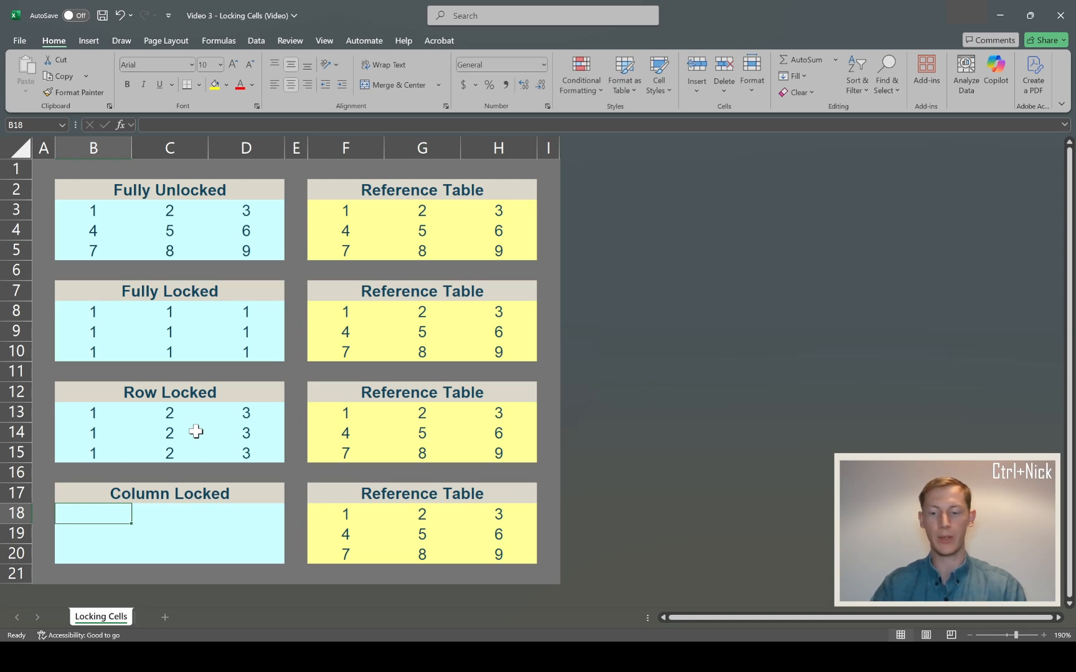
- Enter the formula =$F18 in cell B18 of the Column Locked table, locking only the column
text(=)
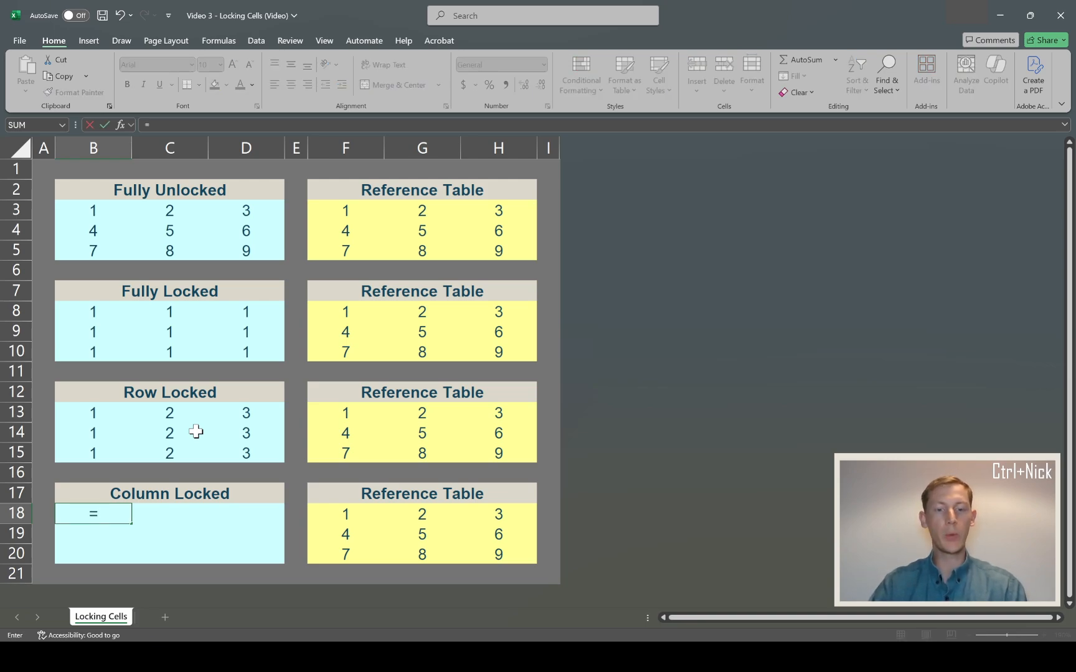
click(345, 510)
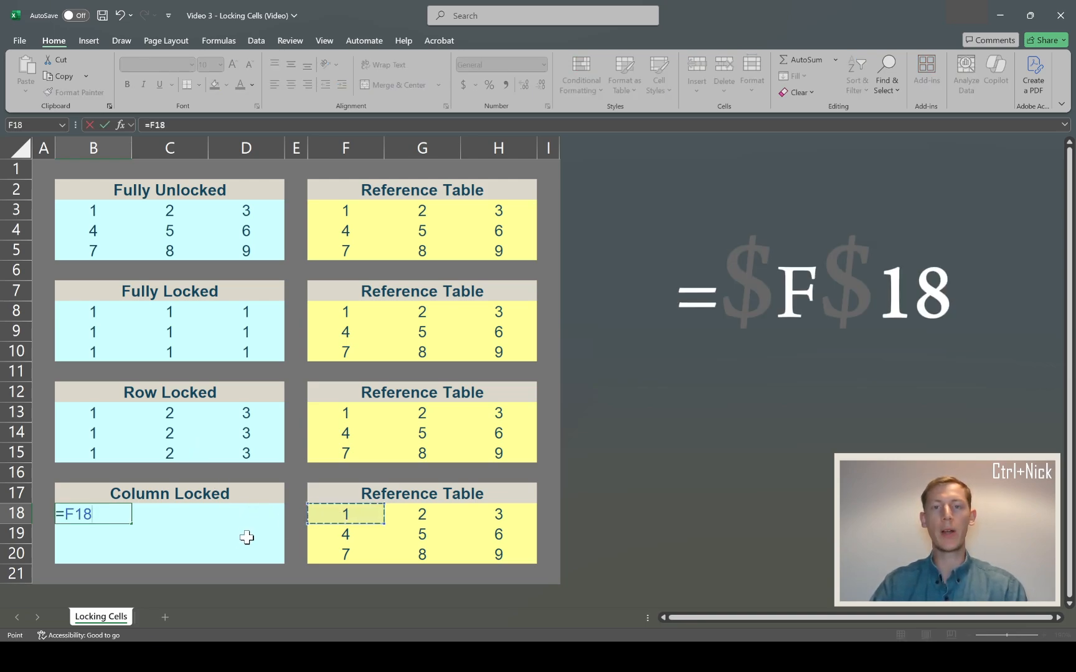
key(F4)
key(F4)
key(F4)
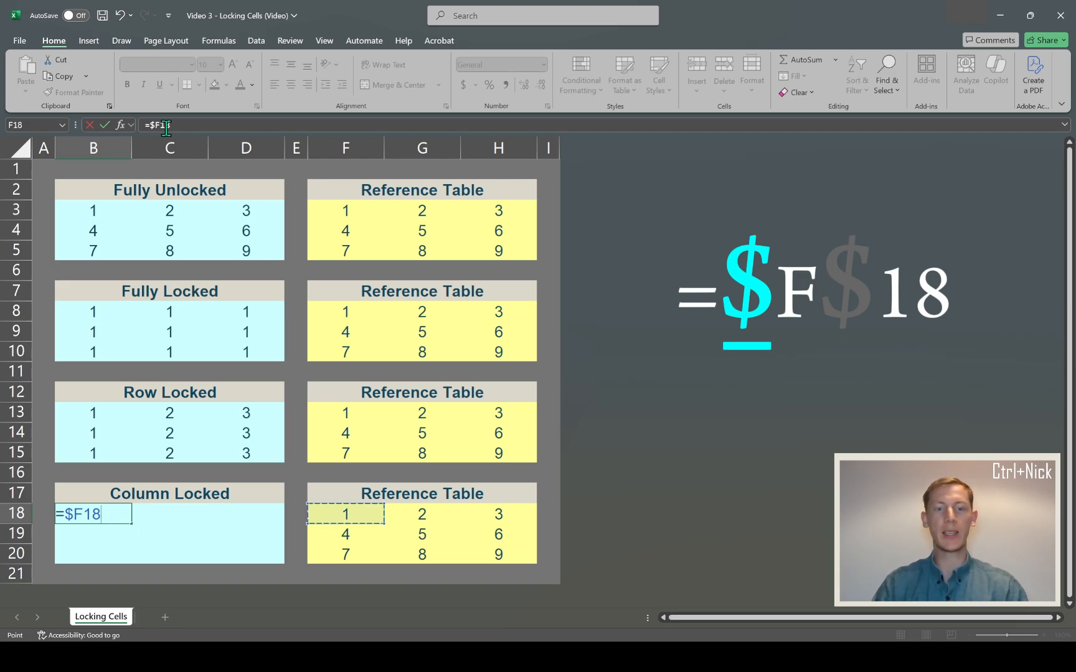
key(Return)
- Copy the formula in B18 across the Column Locked range B18:D20
key(Up)
key(ctrl+c)
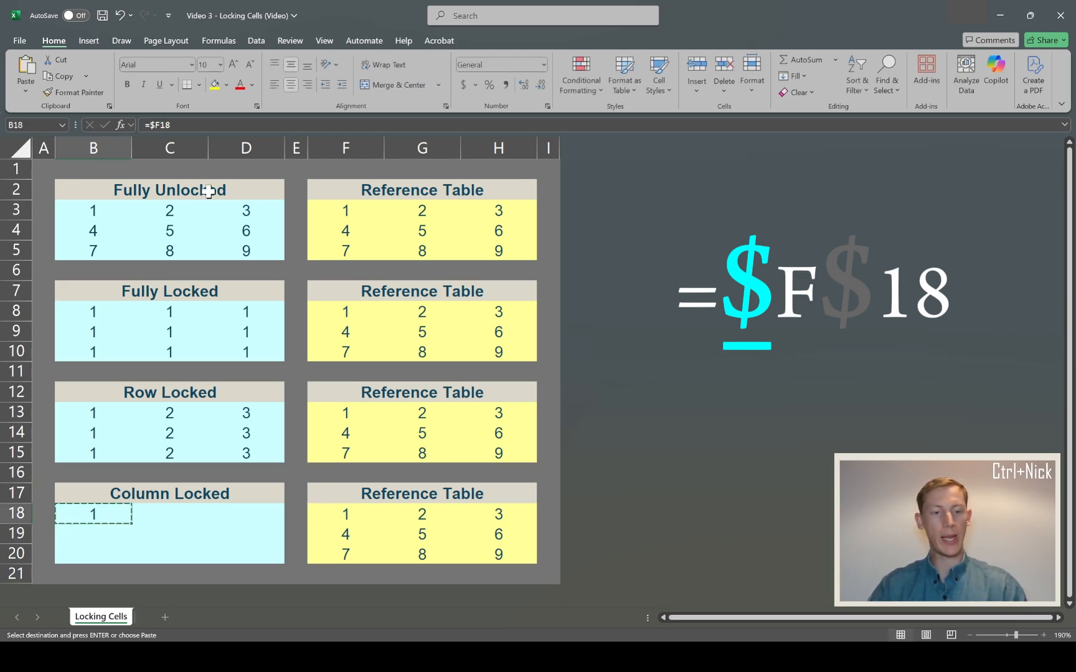
drag(101, 511, 252, 550)
key(ctrl+v)
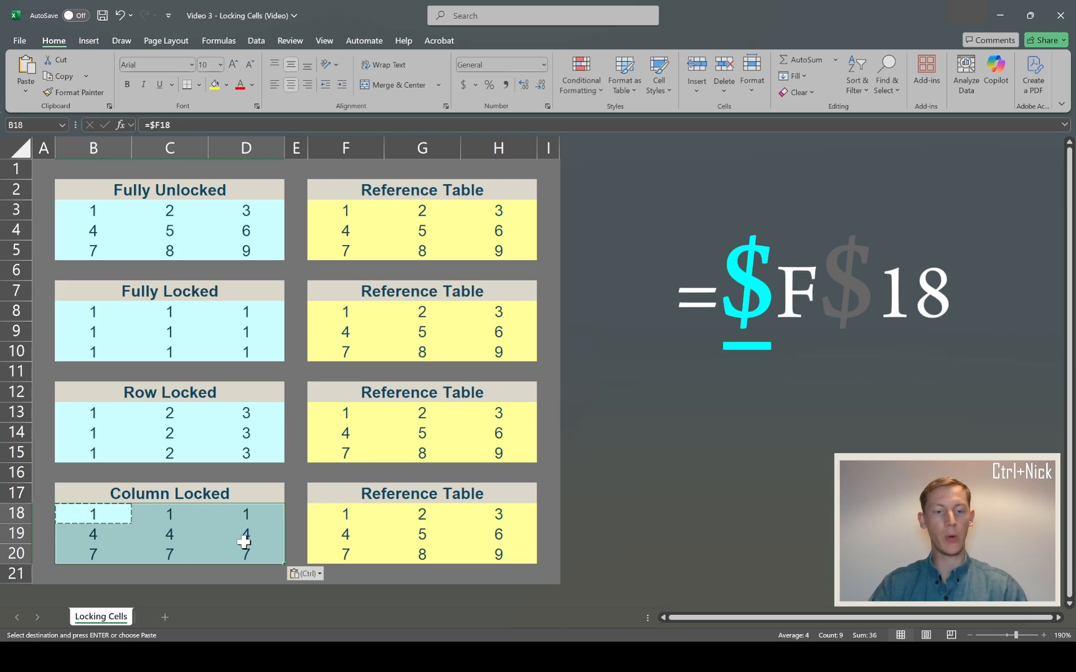
key(Escape)
- Compare the formulas in the Column Locked table with the first column of its reference table
click(204, 534)
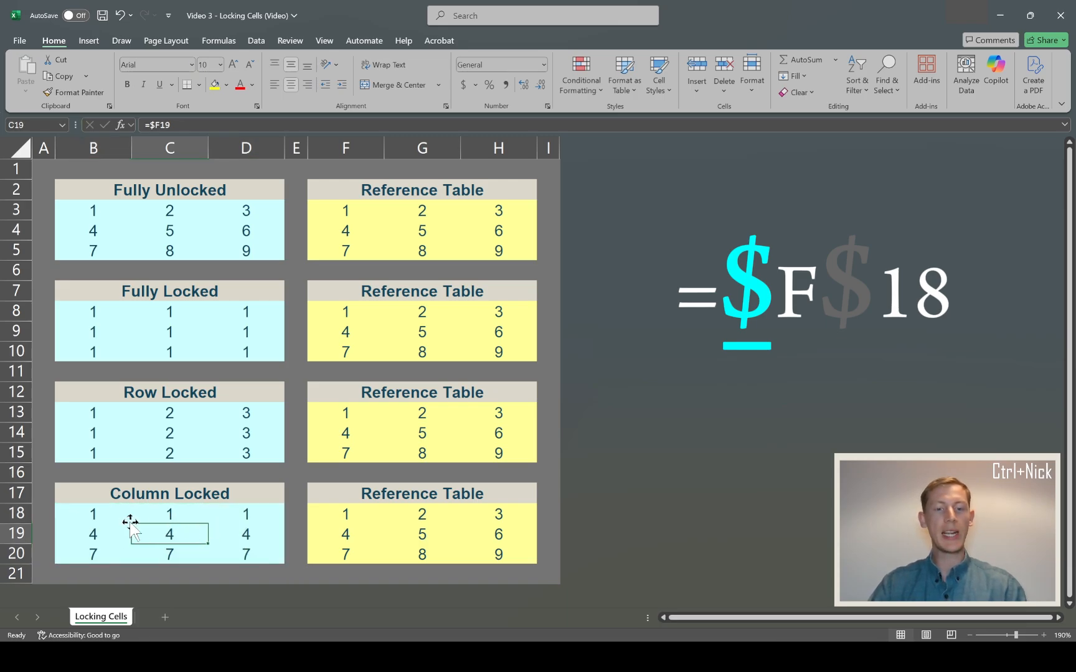
drag(342, 512, 337, 548)
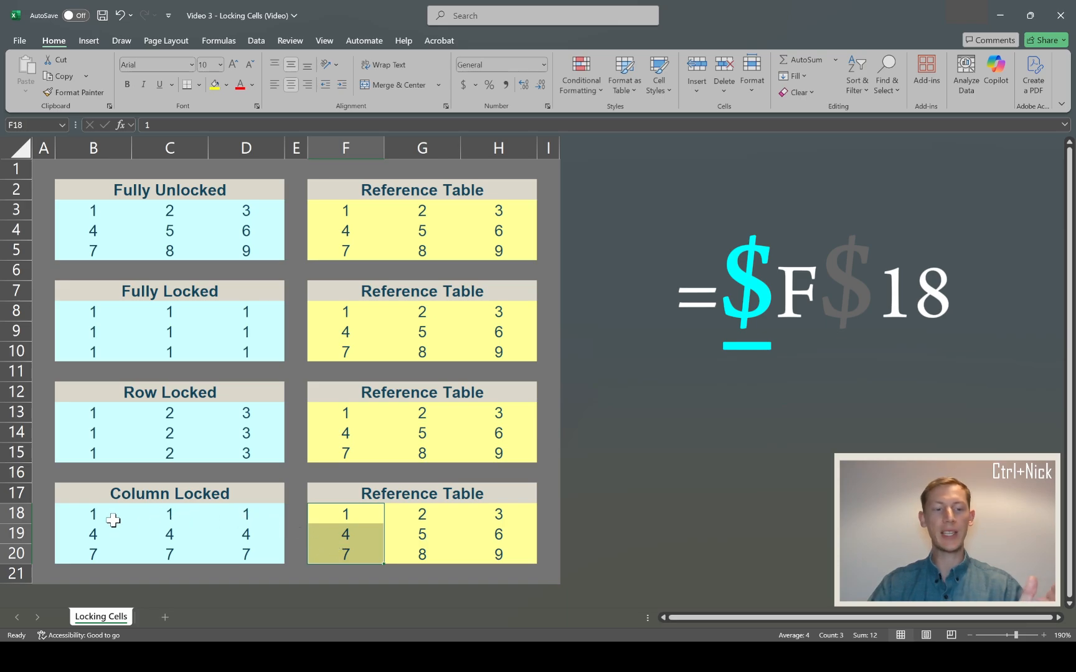
drag(87, 513, 239, 551)
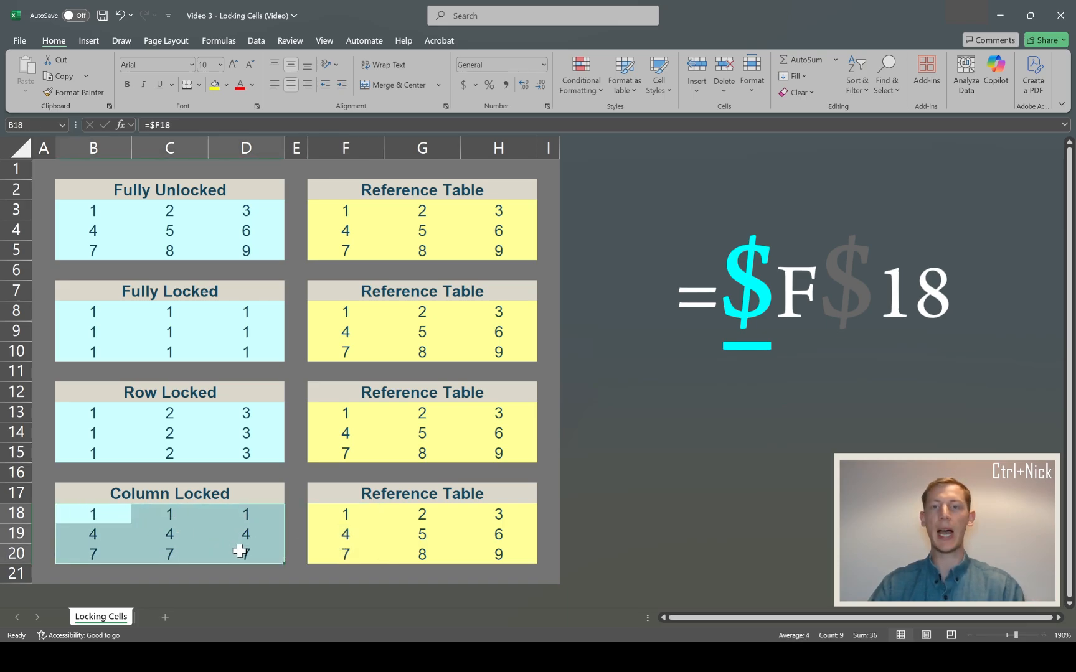
click(92, 513)
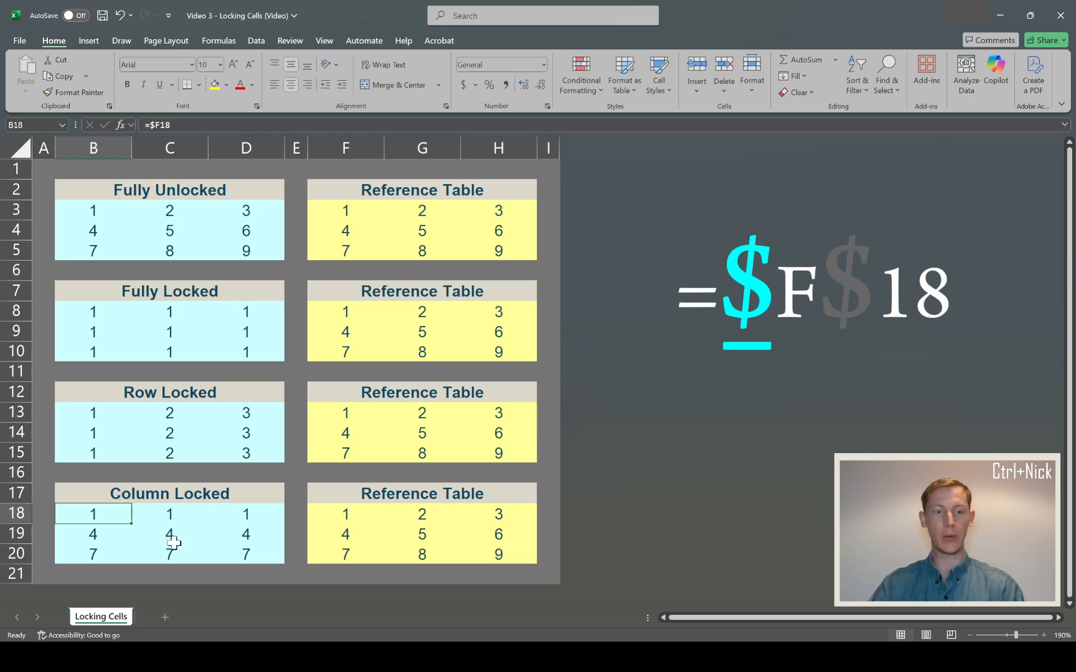
click(163, 532)
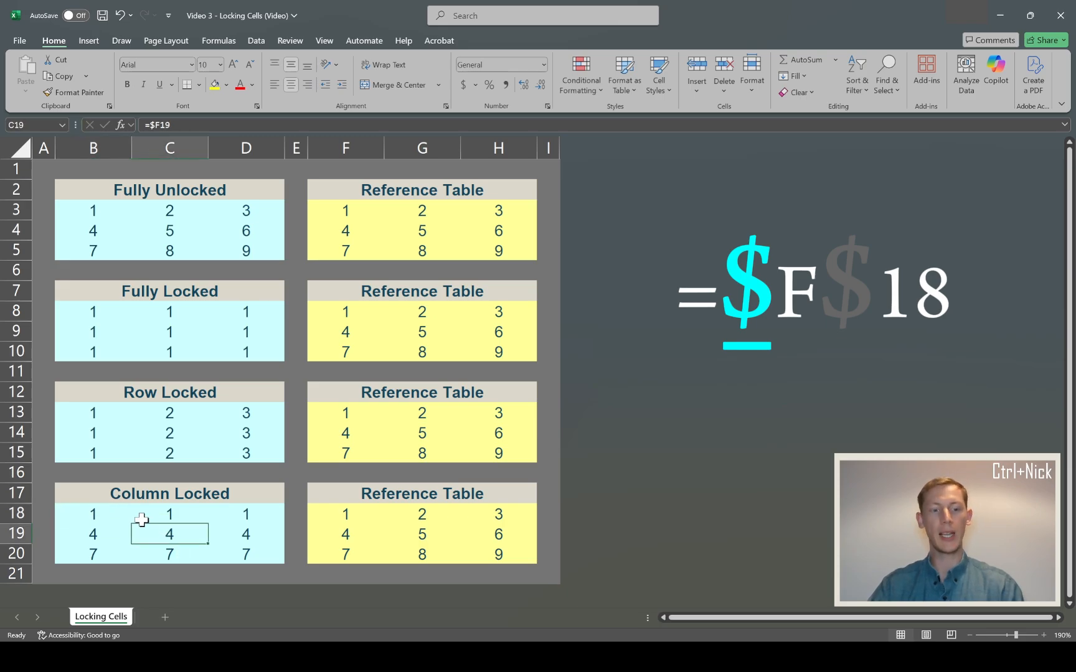
click(106, 513)
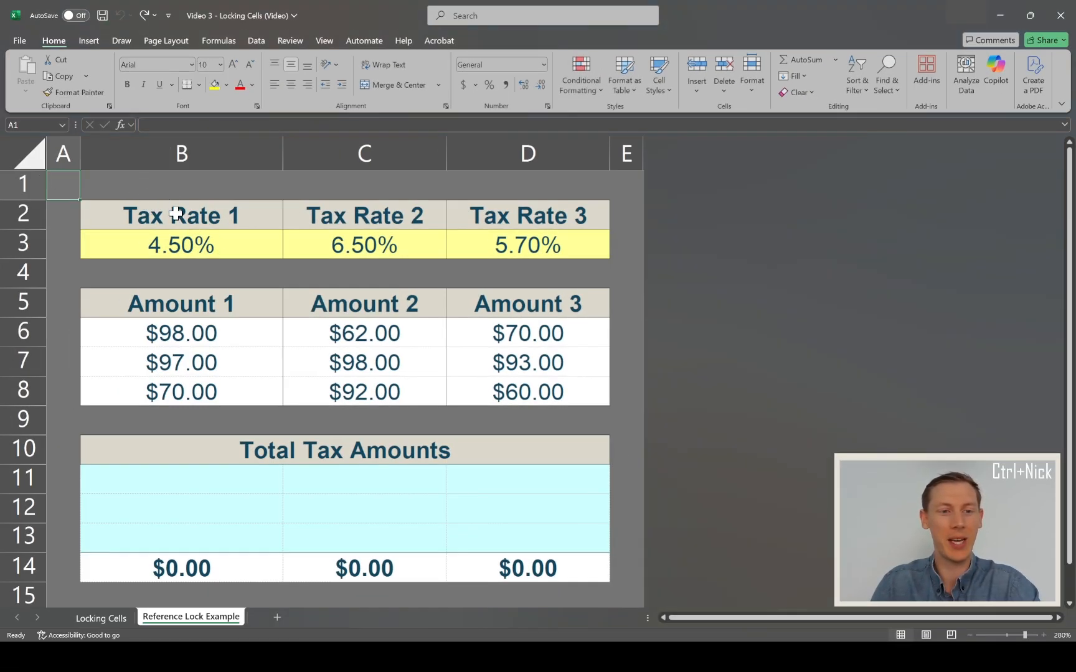
- Review the tax rates in row 3, the amounts beneath each rate and the Total Tax Amounts range B11:D13
drag(179, 216, 261, 243)
click(312, 243)
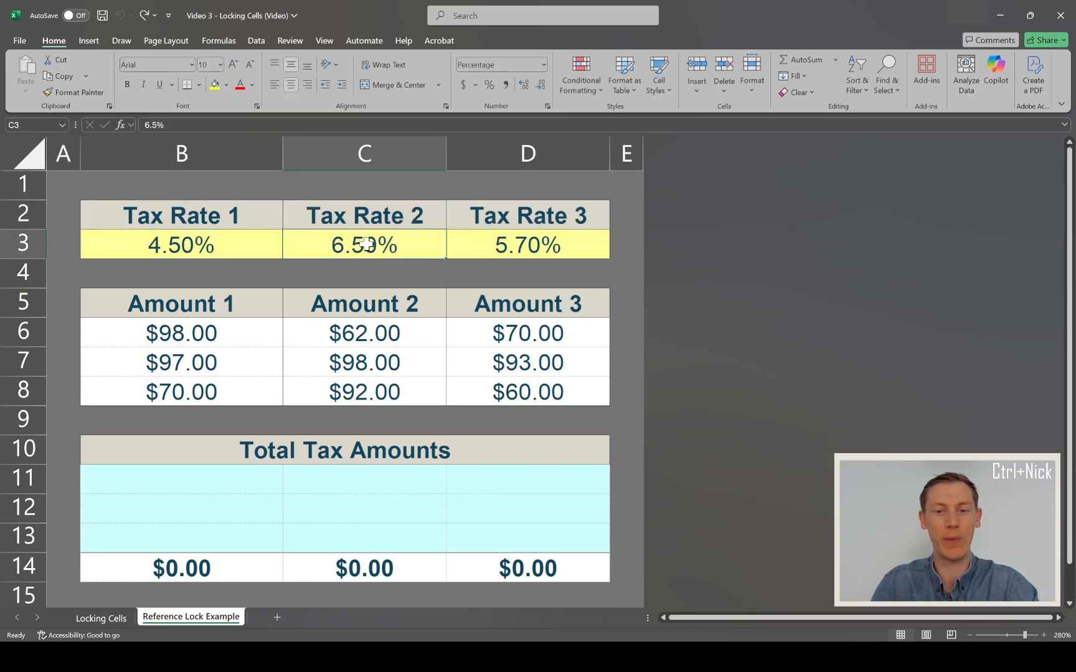
click(489, 247)
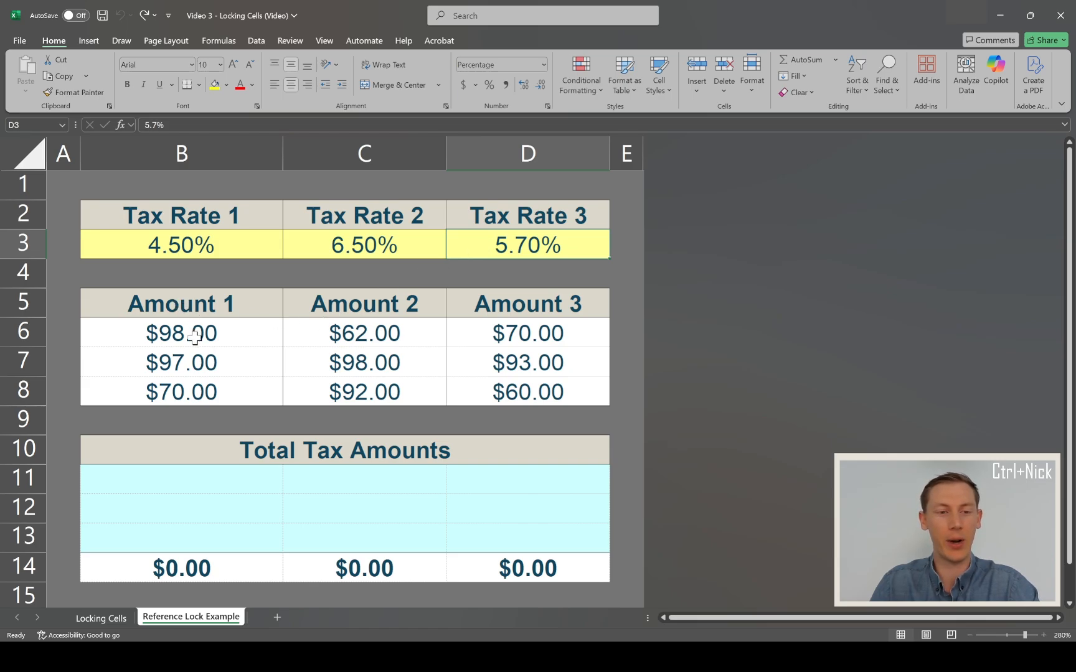
click(204, 303)
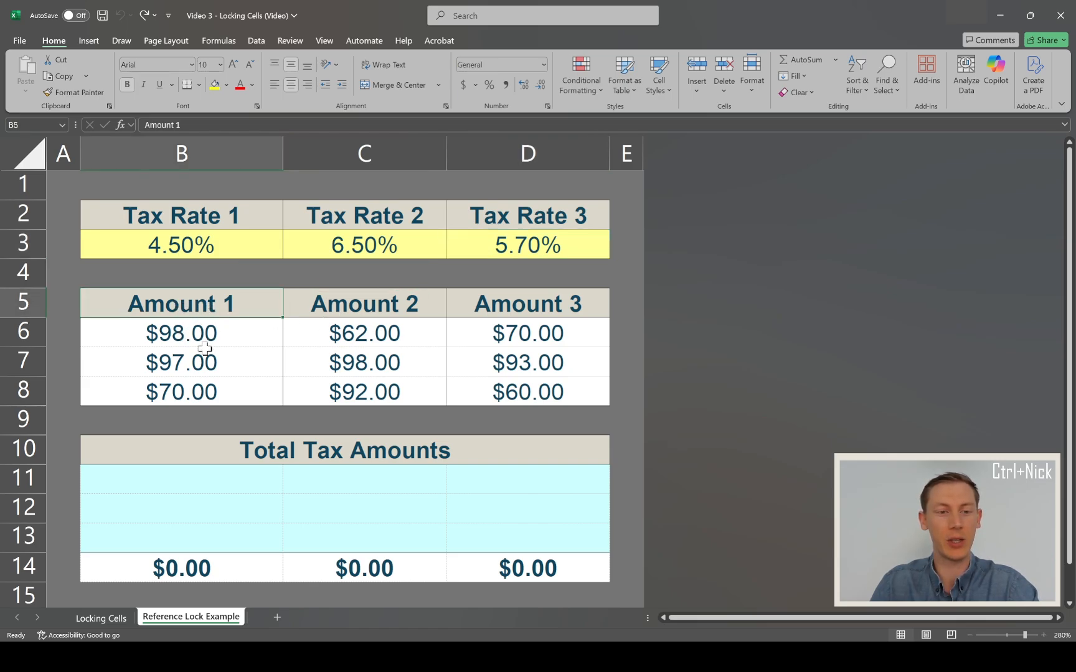
click(176, 250)
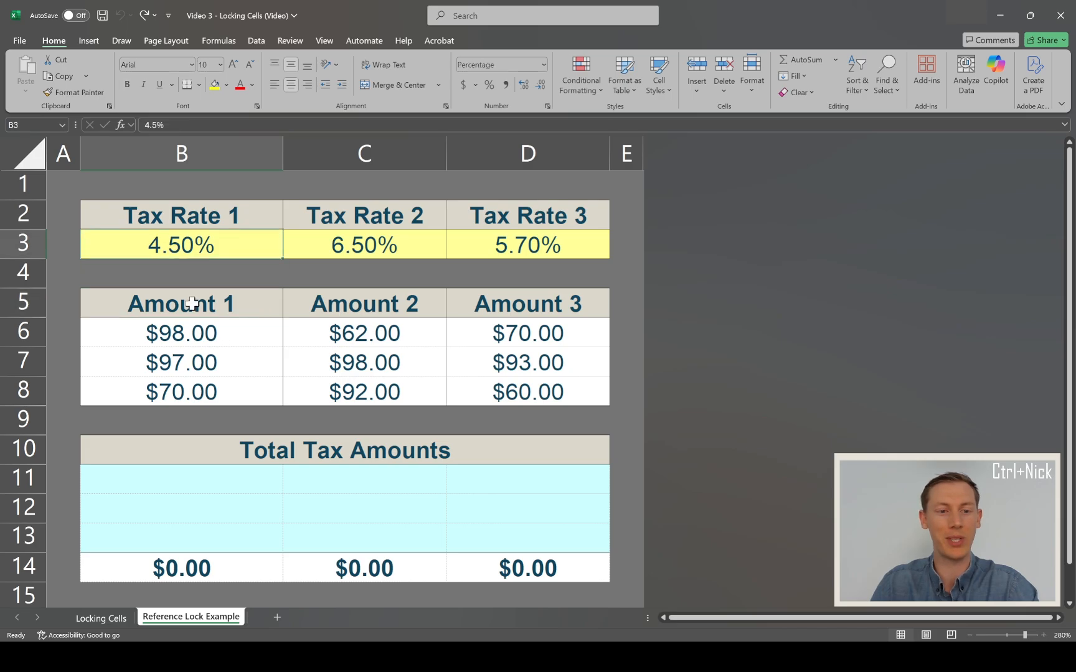
drag(191, 333, 191, 378)
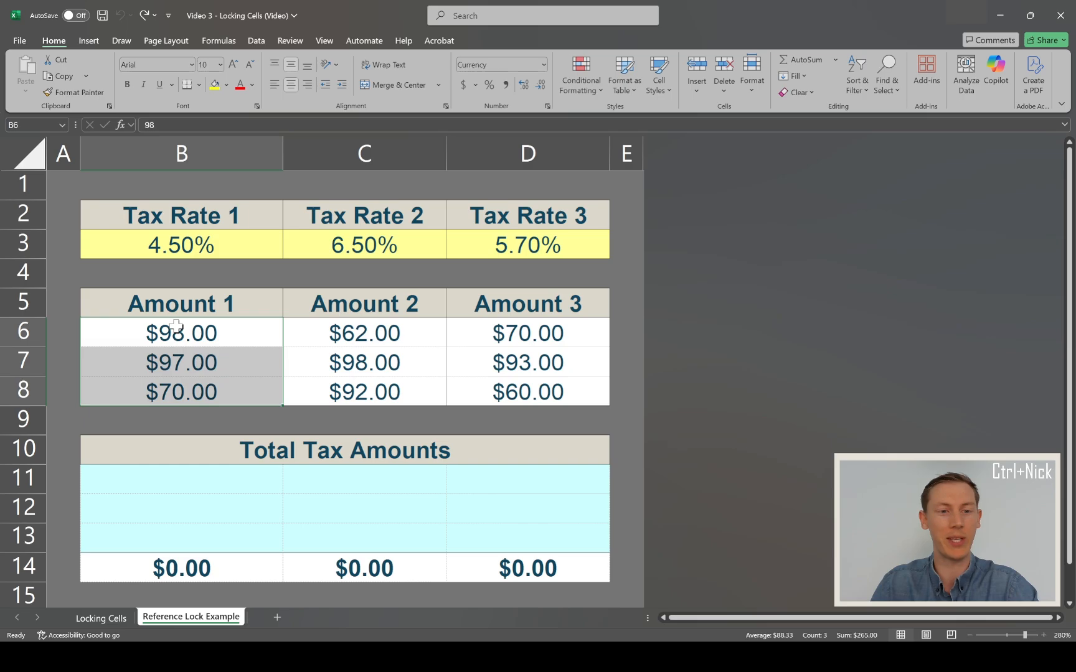
click(180, 252)
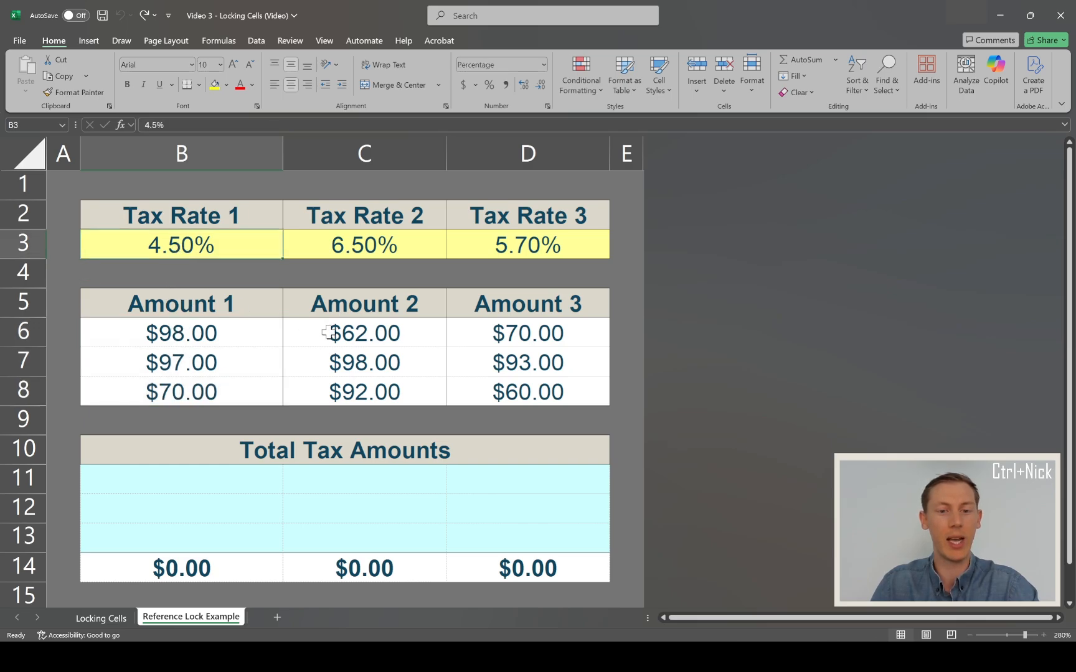
drag(359, 333, 353, 392)
click(361, 255)
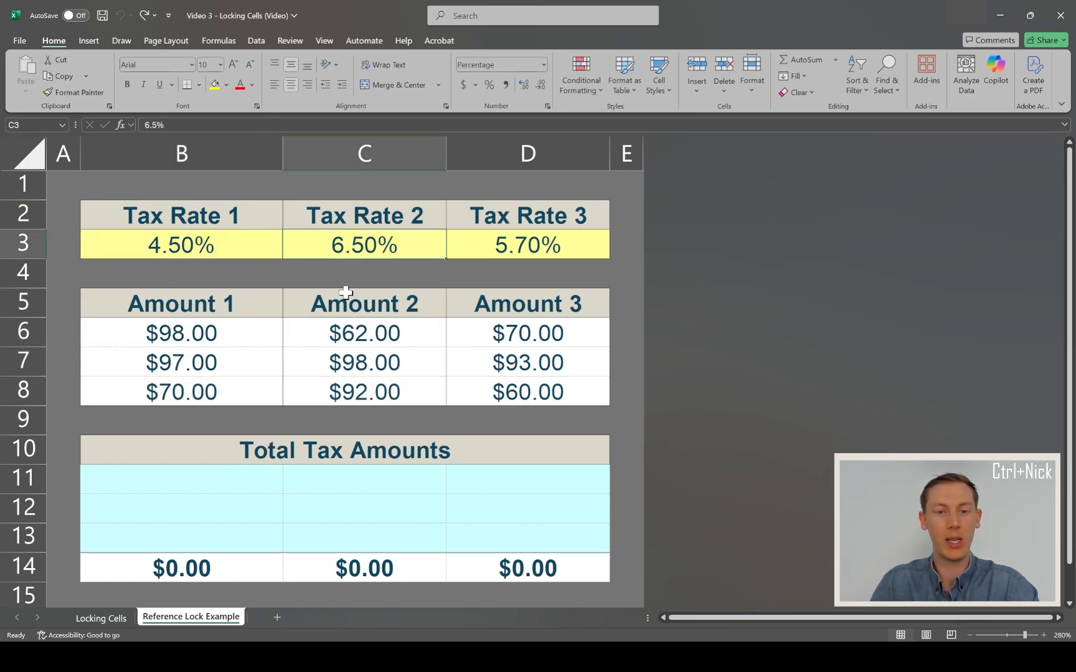
drag(501, 335, 508, 387)
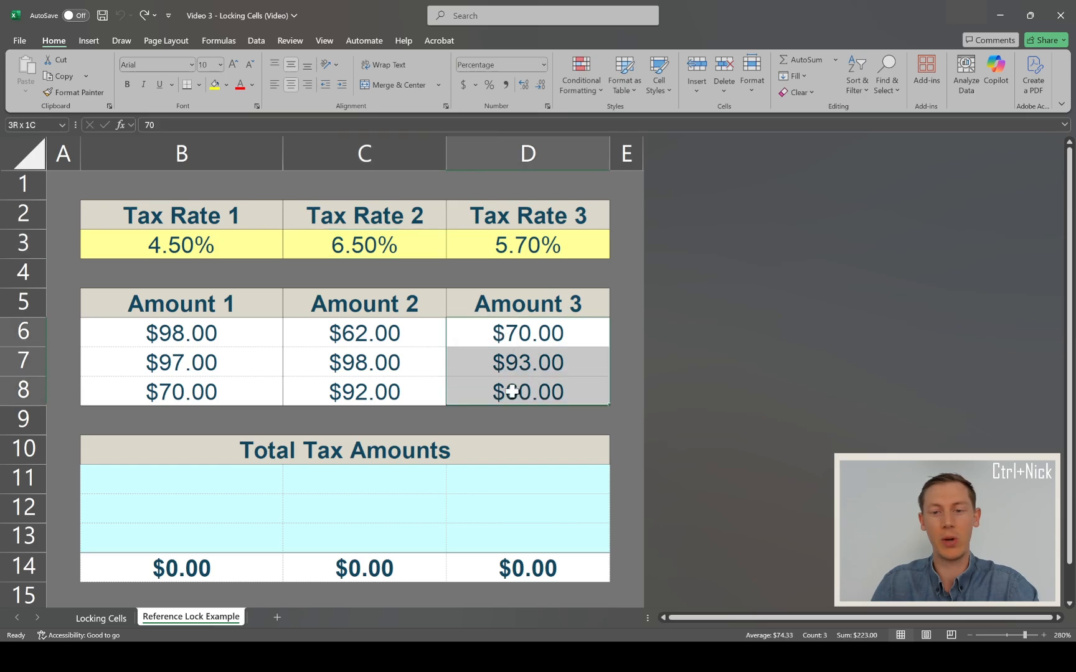
click(505, 253)
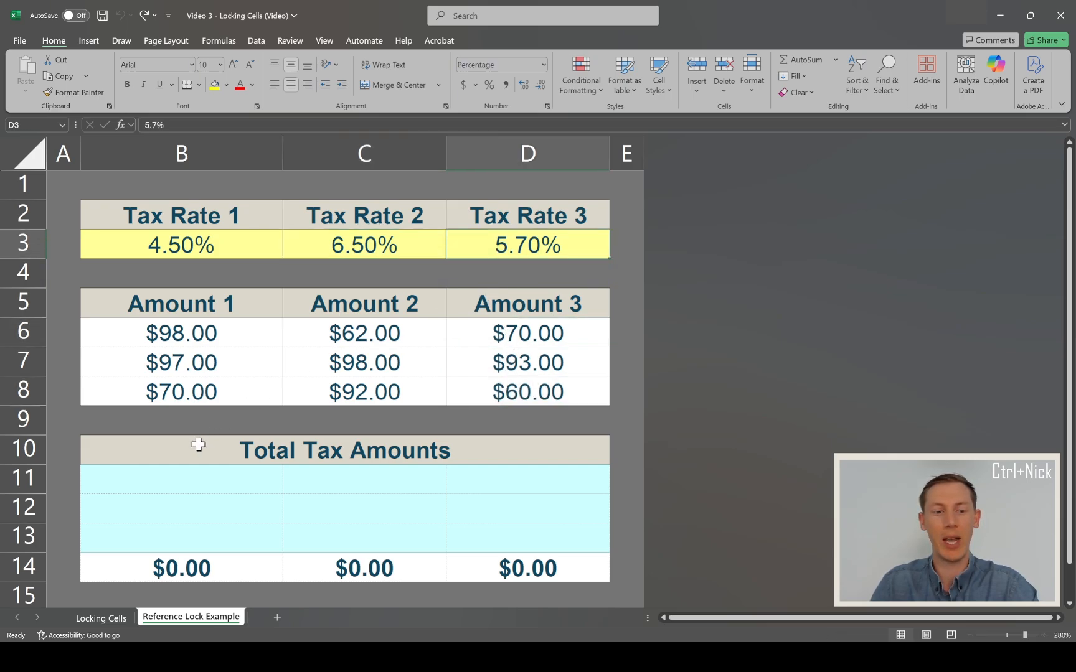
drag(197, 480, 487, 532)
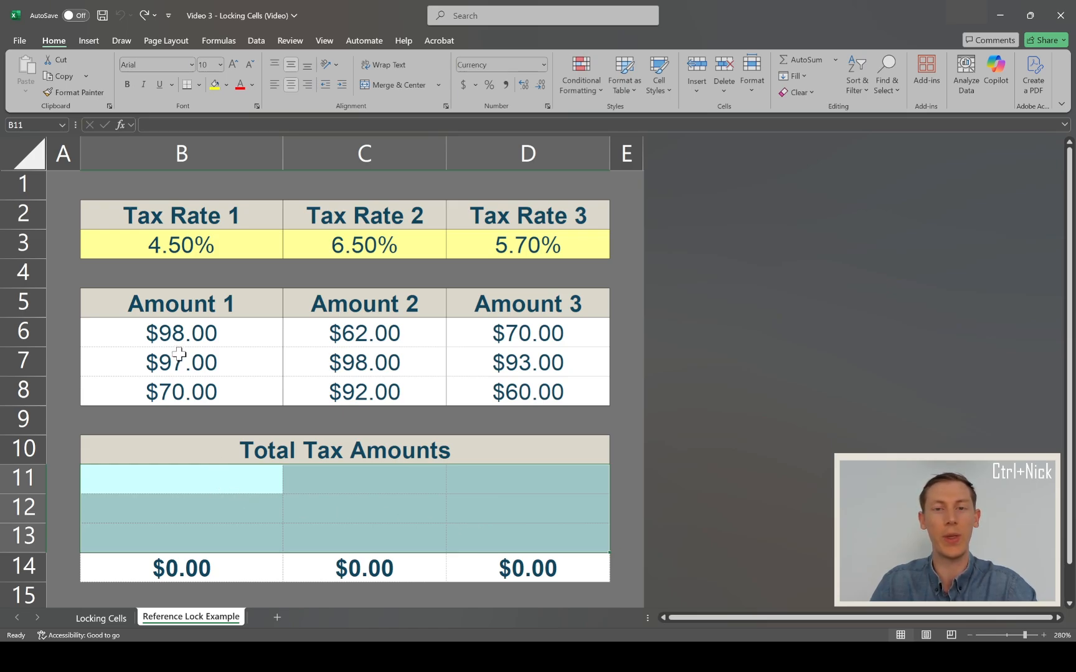
- Enter the unlocked formula =B3*B6 in cell B11 to multiply Tax Rate 1 by the first amount
click(191, 481)
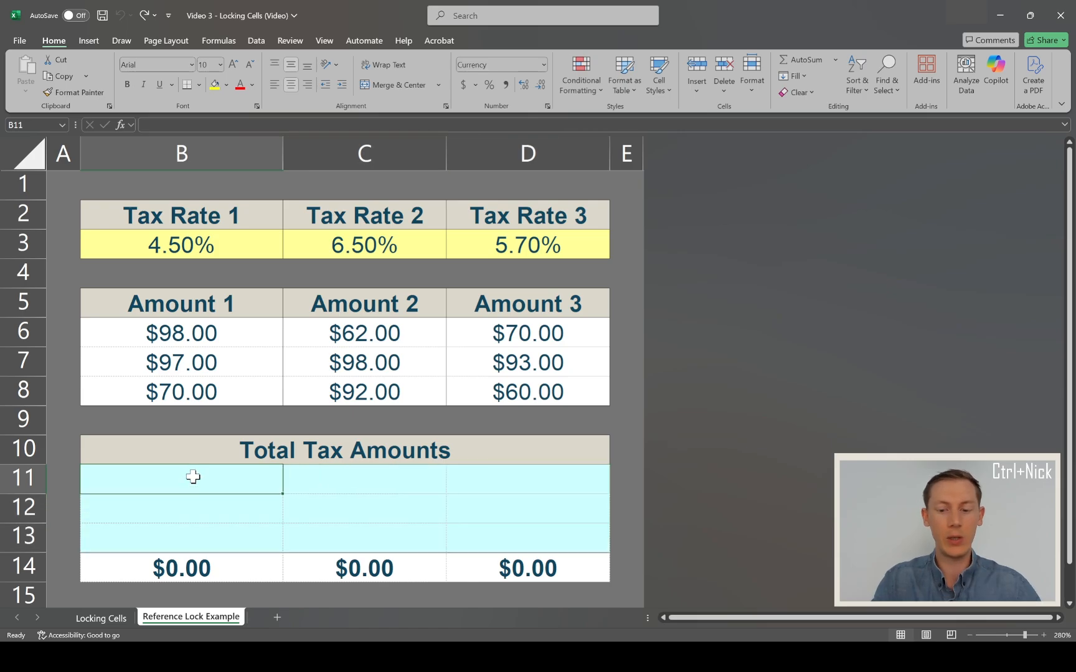
text(=)
click(127, 238)
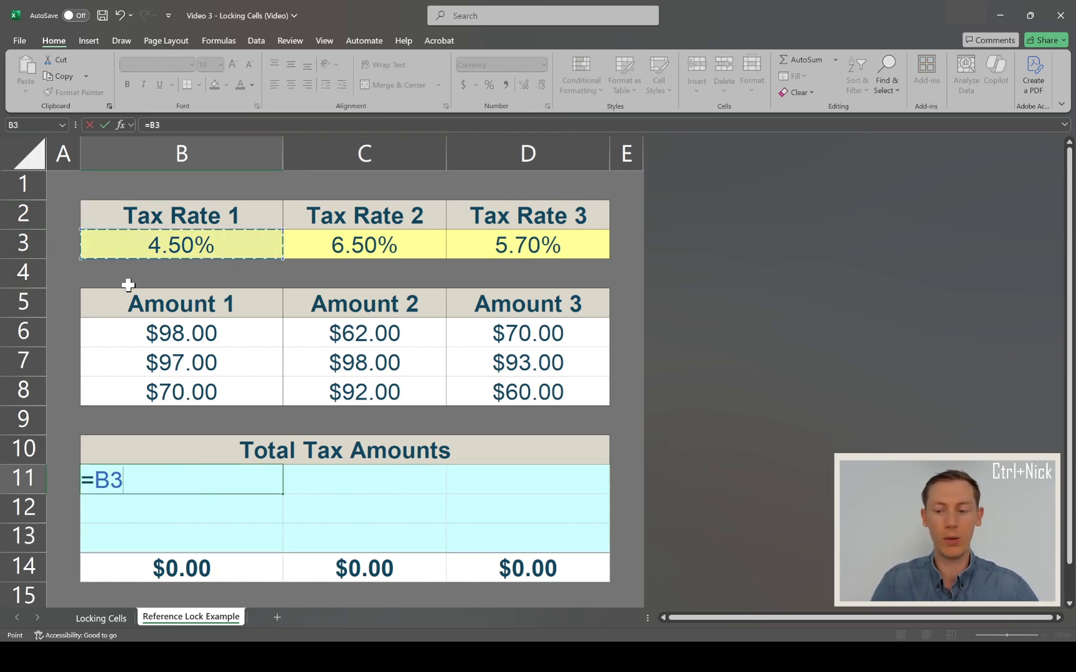
text(*)
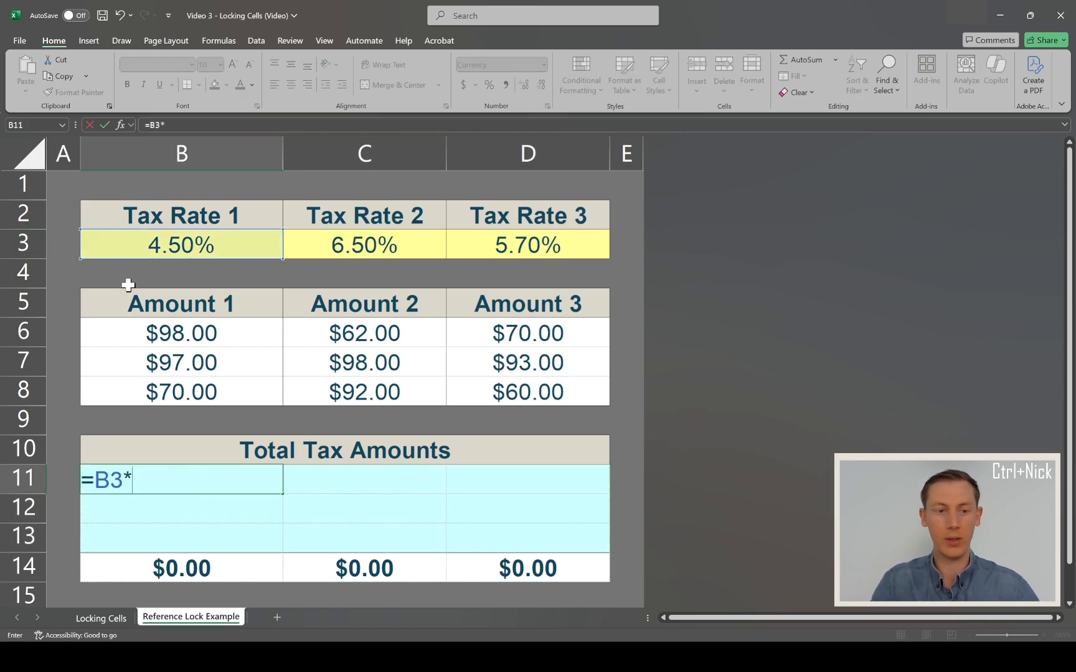
click(158, 334)
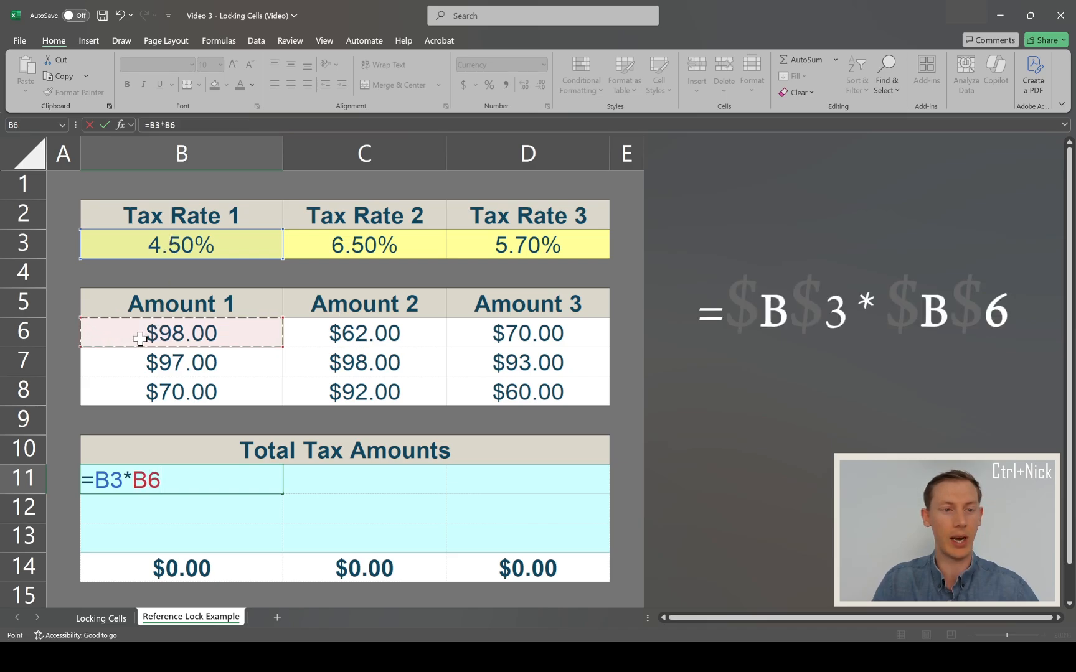
key(Return)
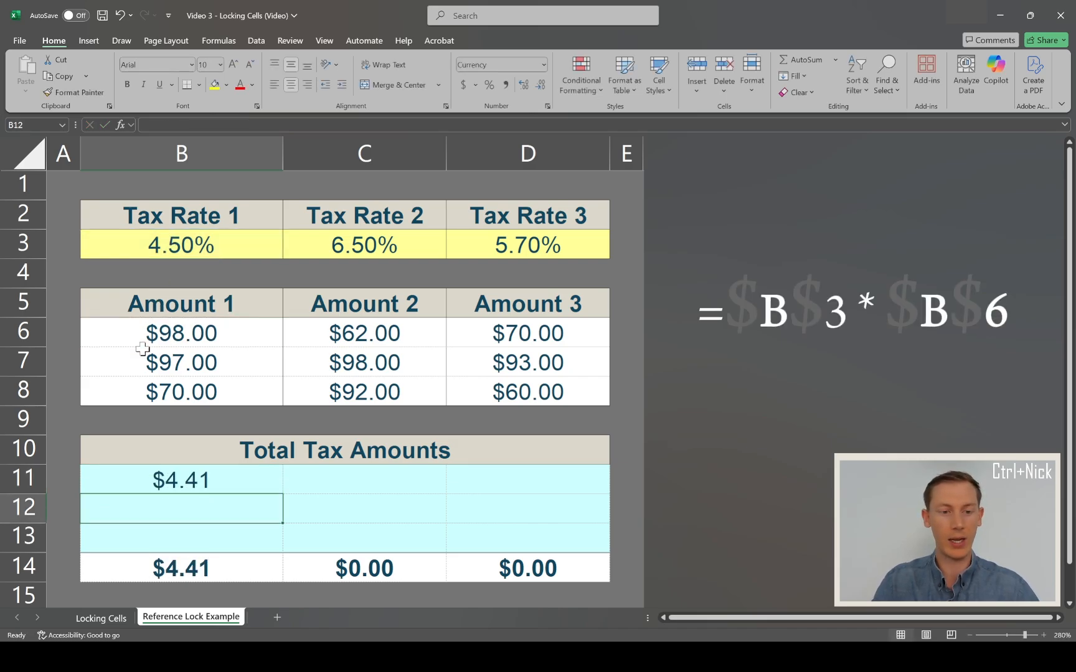
- Try to fill the Total Tax Amounts range B11:D13 with a copy of the unlocked formula in B11
key(Up)
key(ctrl+c)
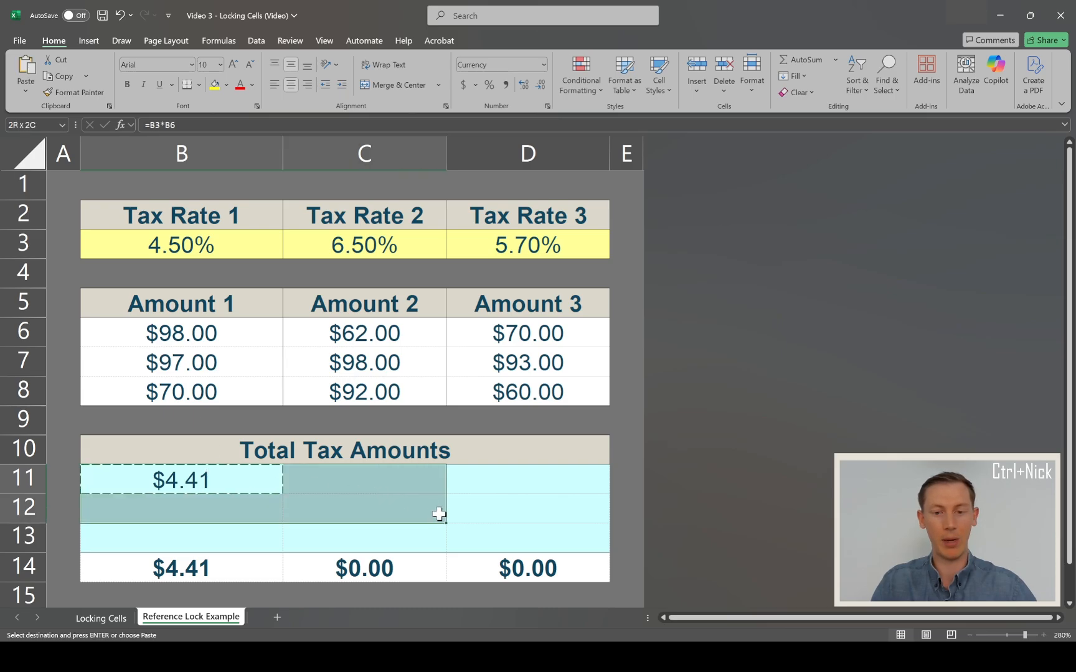
drag(254, 480, 476, 526)
key(ctrl+v)
- Examine which cells the copied formula in D13 refers to
click(472, 527)
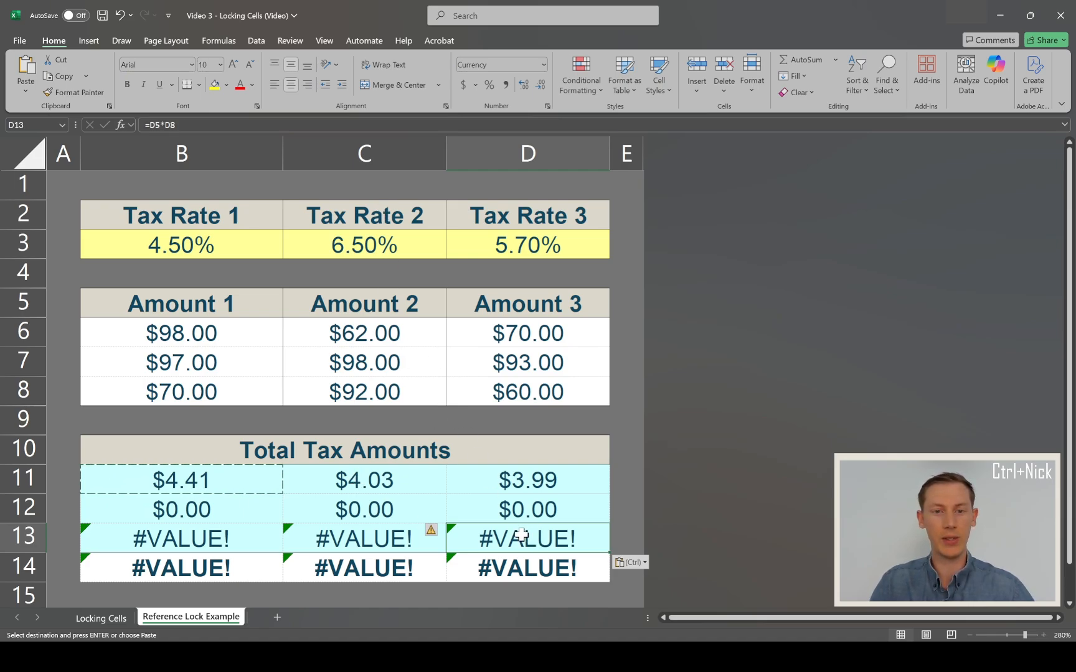
key(F2)
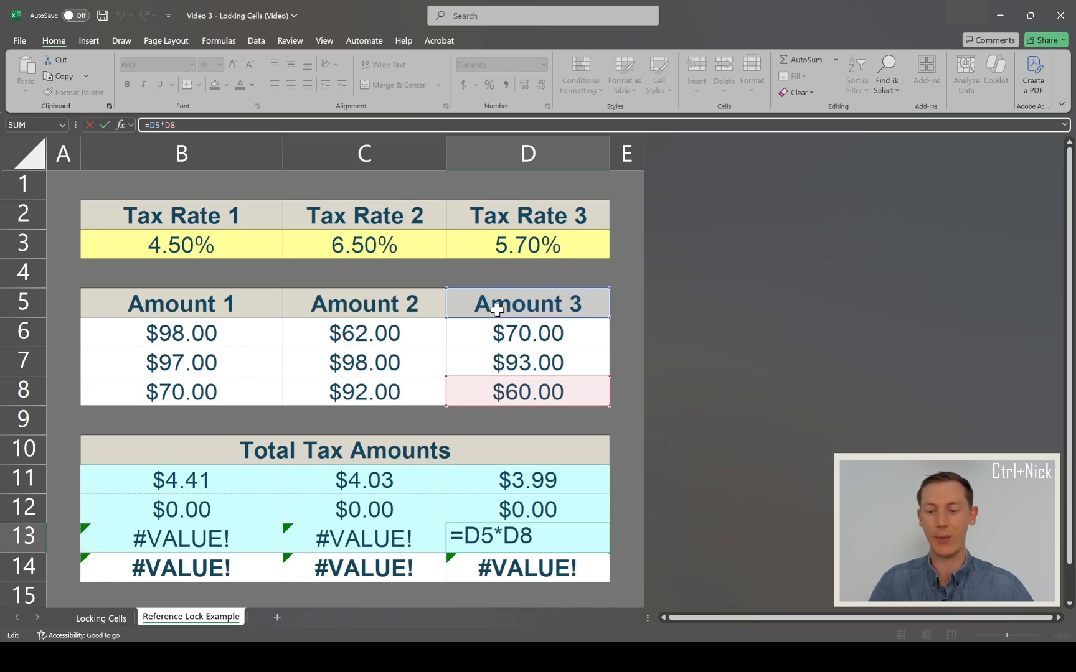
key(Return)
- Clear the formulas from the Total Tax Amounts range B11:D13
key(Left)
key(Left)
key(Left)
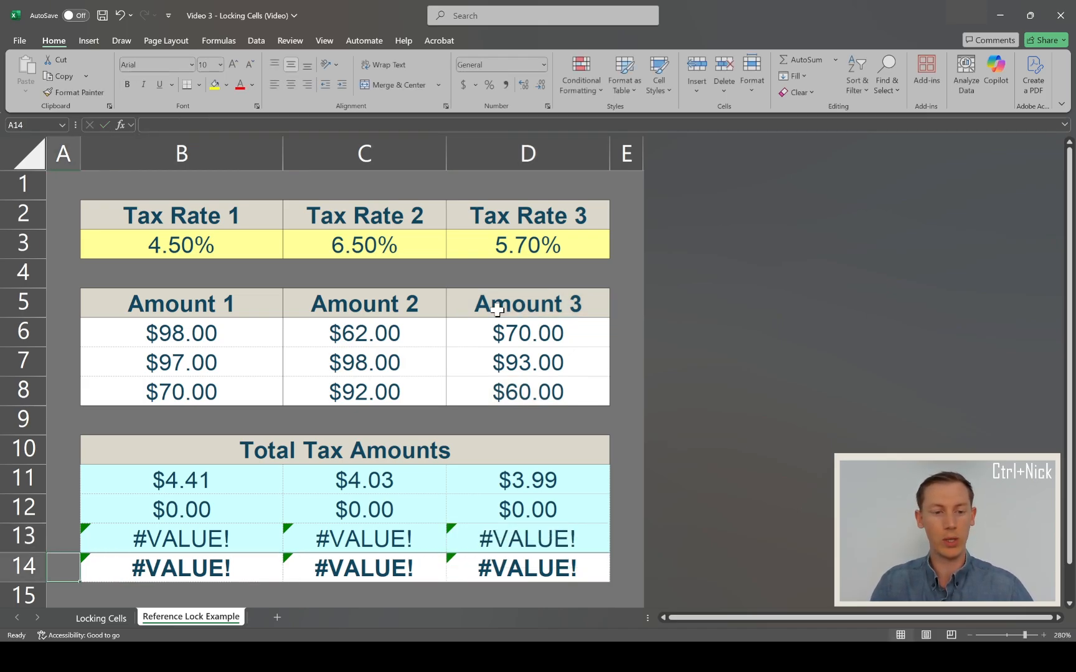
key(Up)
key(Up)
key(Up)
key(Right)
key(shift+Down)
key(shift+Down)
key(shift+Right)
key(shift+Right)
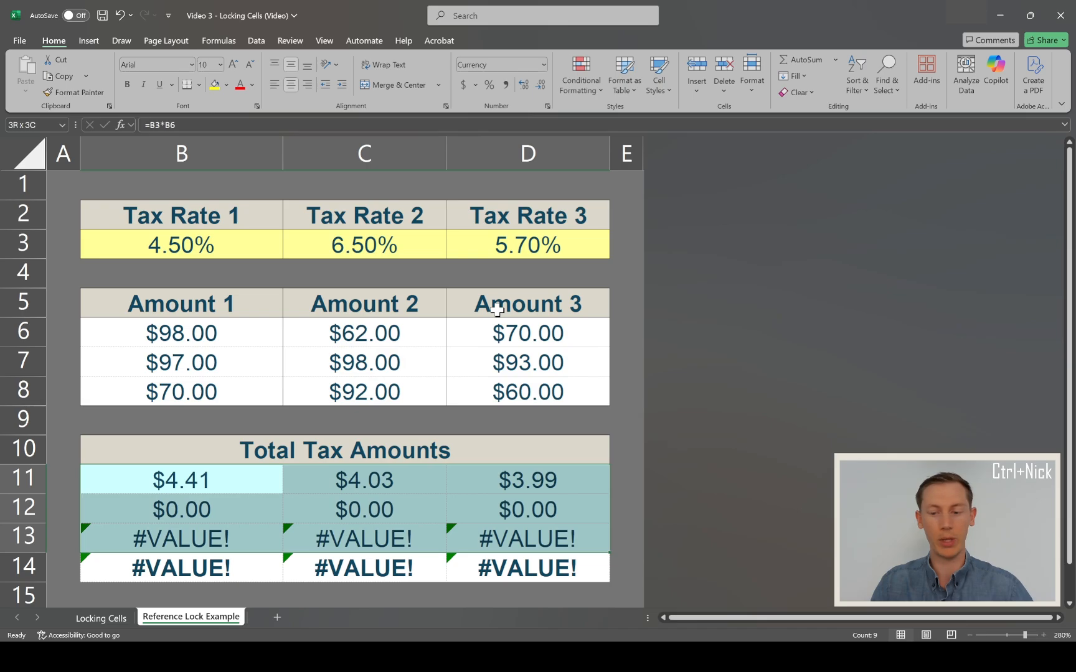
key(Delete)
key(Left)
key(Right)
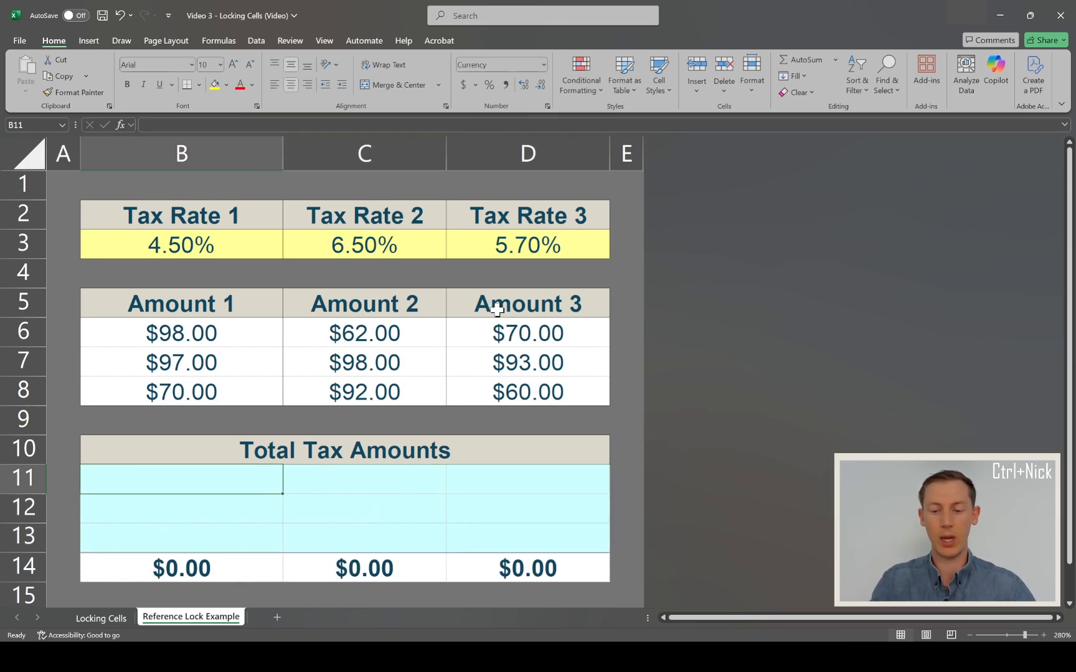
- Enter the formula =B$3*B6 in cell B11, locking only the row of the Tax Rate 1 reference
text(=)
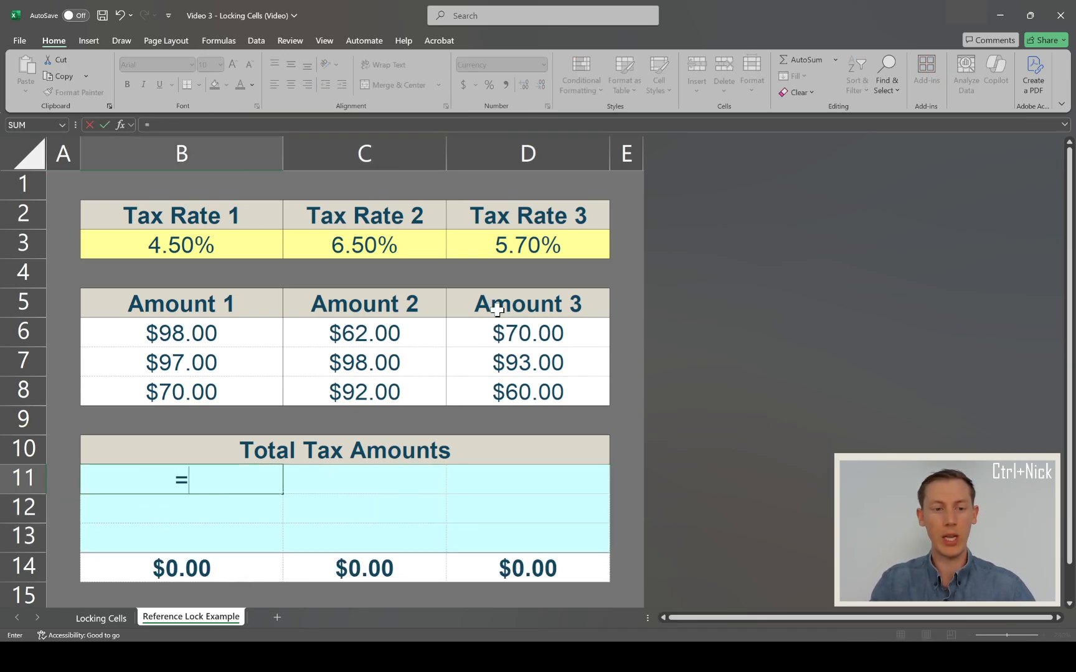
click(186, 246)
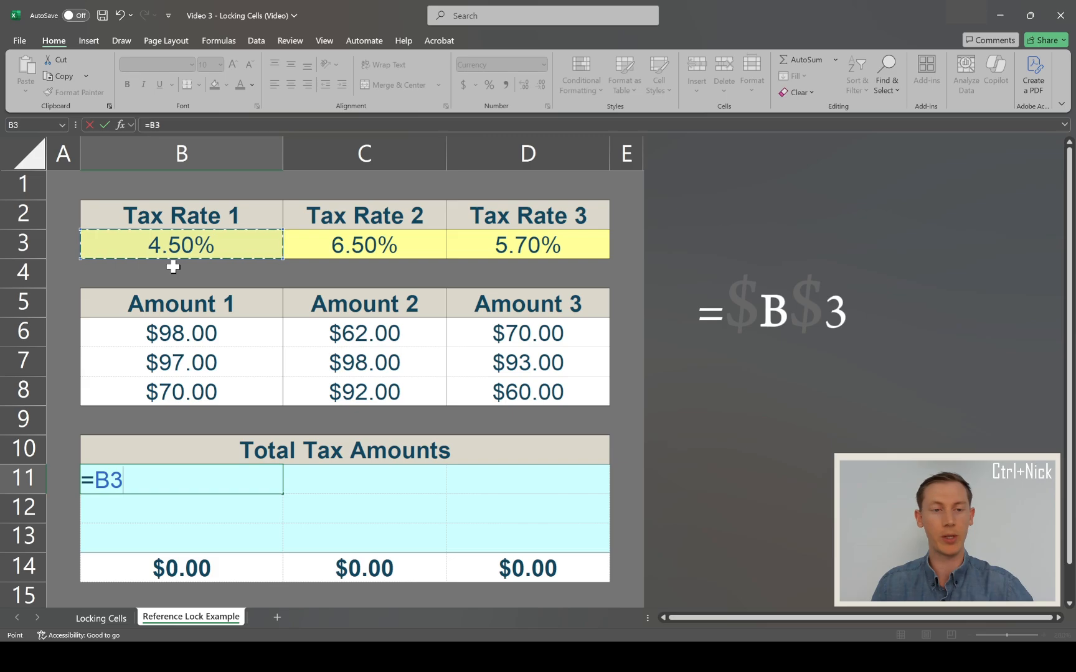
key(F4)
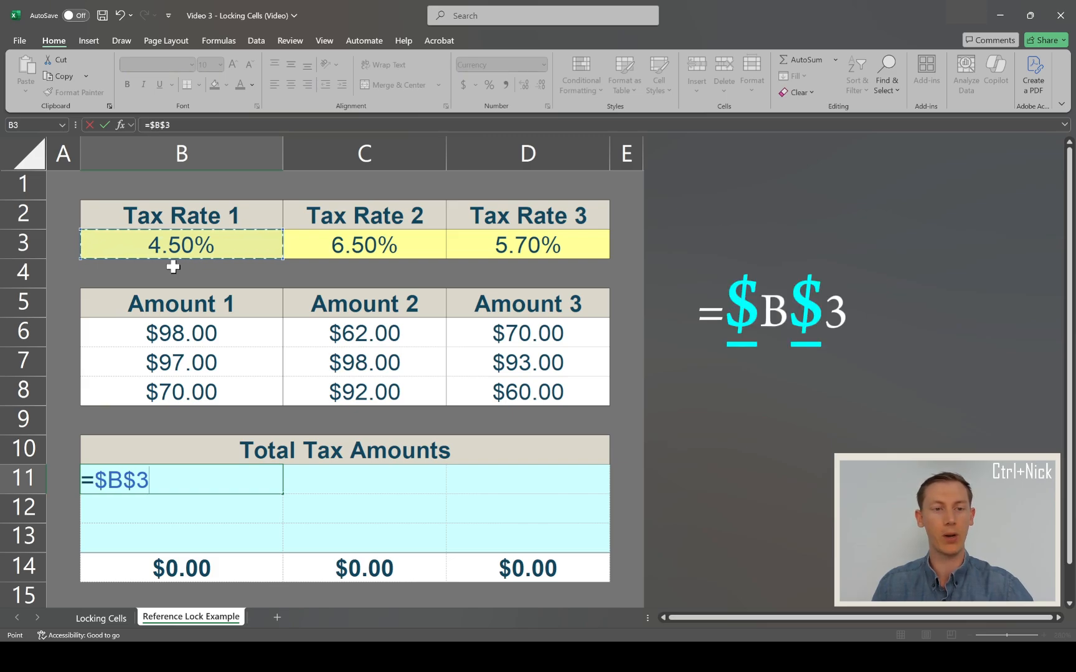
key(F4)
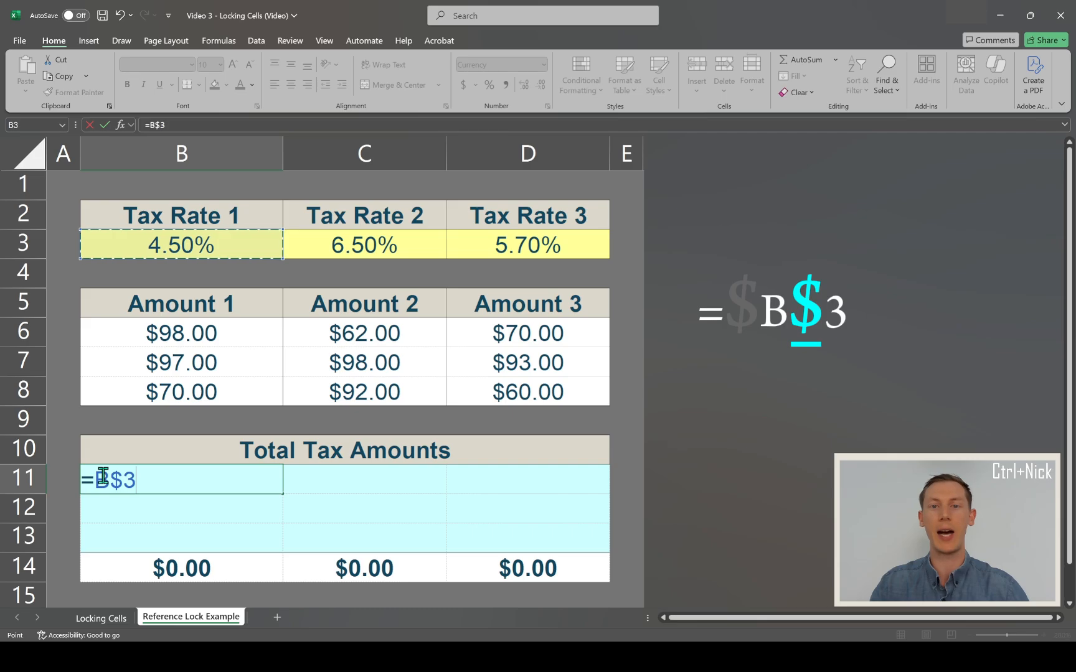
text(*)
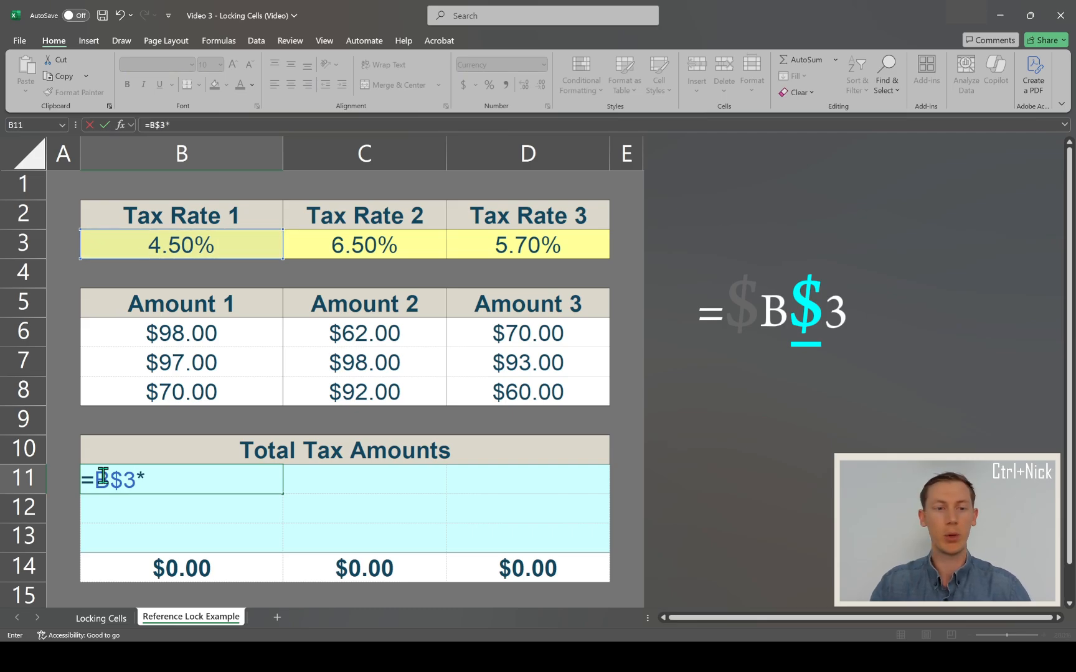
click(115, 333)
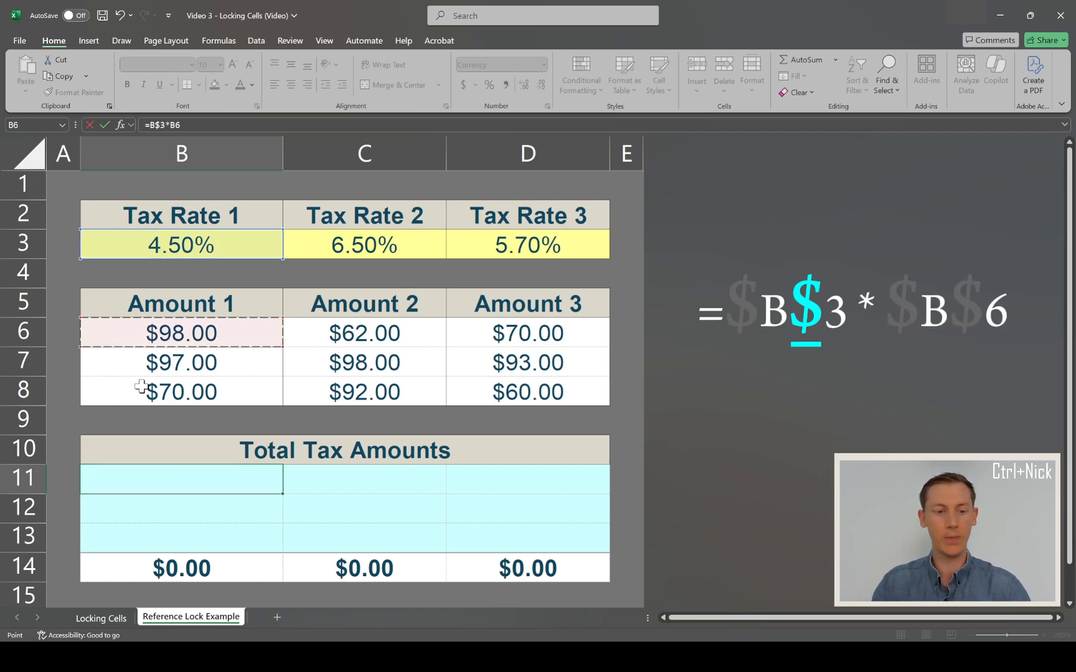
key(Return)
- Fill the Total Tax Amounts range B11:D13 with a copy of the row-locked formula in B11
key(Up)
key(ctrl+c)
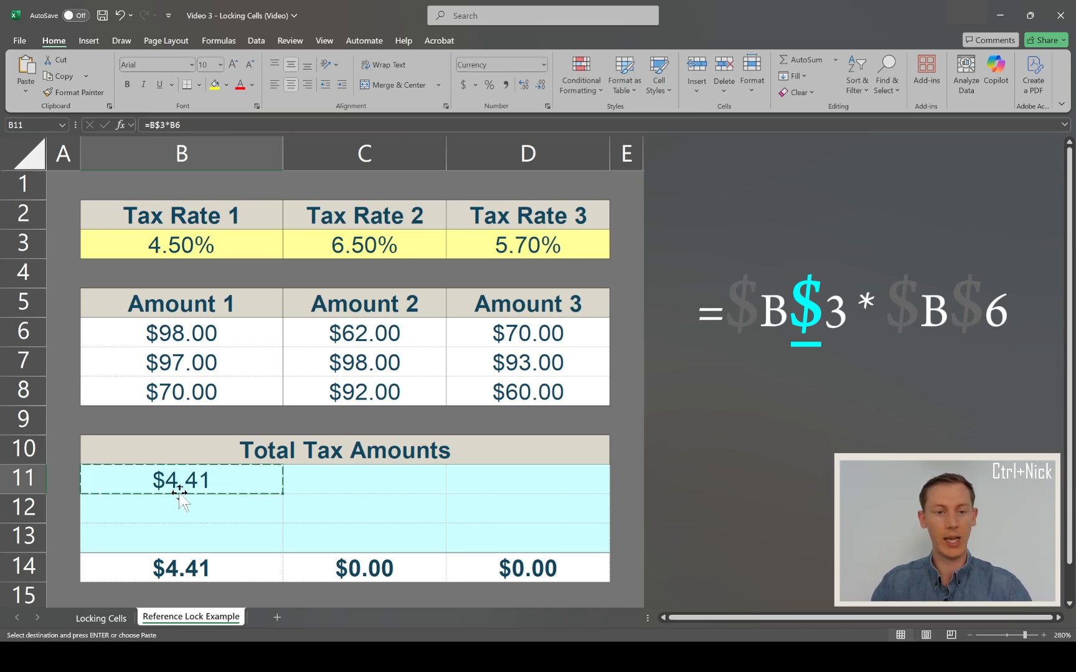
drag(187, 479, 462, 528)
key(ctrl+v)
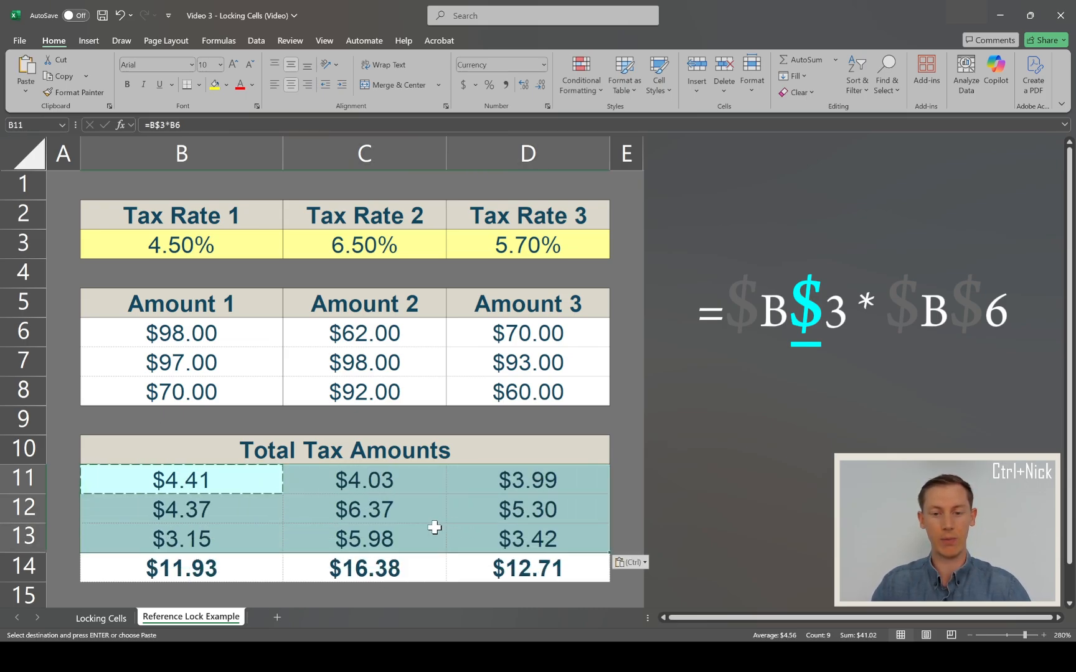
- Examine which tax rate and amount cells the copied row-locked formula in D13 refers to
click(488, 534)
click(167, 124)
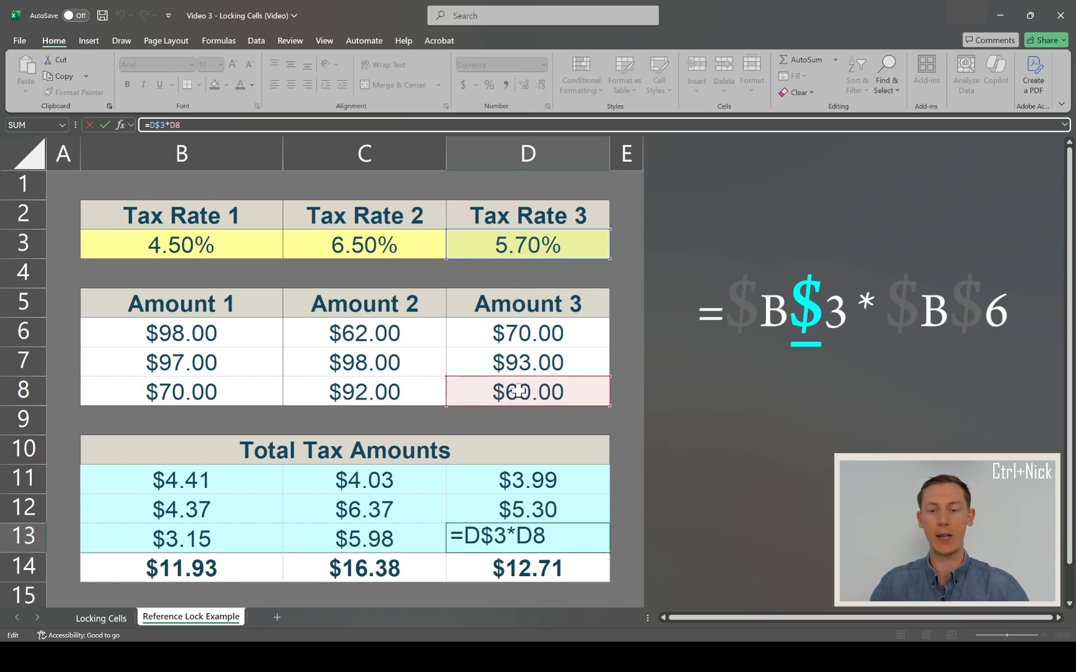
key(Return)
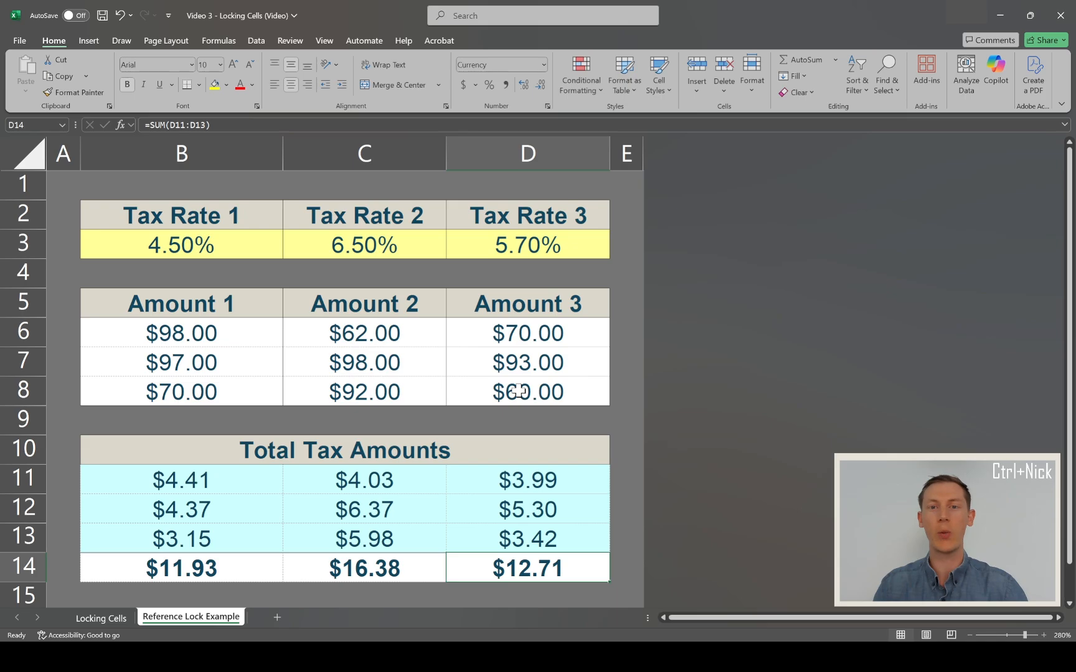